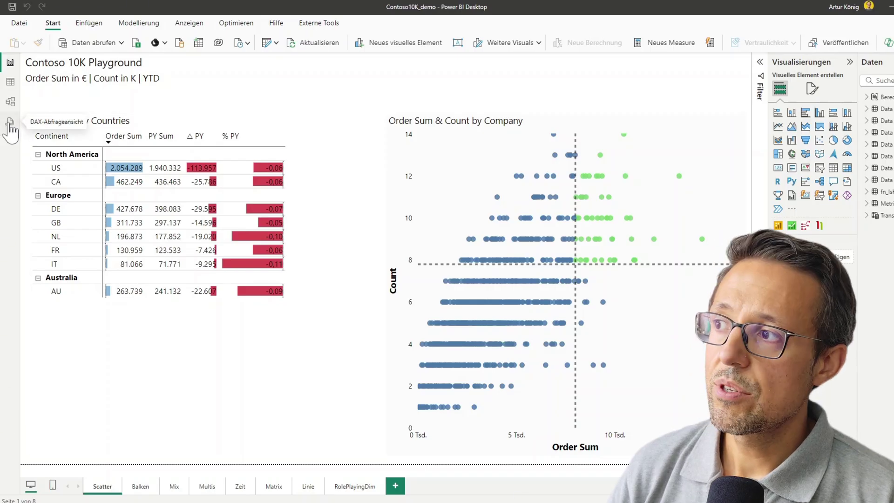
- Run the sample TOPN query in DAX query view, then open Data Date's quick queries menu
{"action": "left_click", "coordinate": [8, 124]}
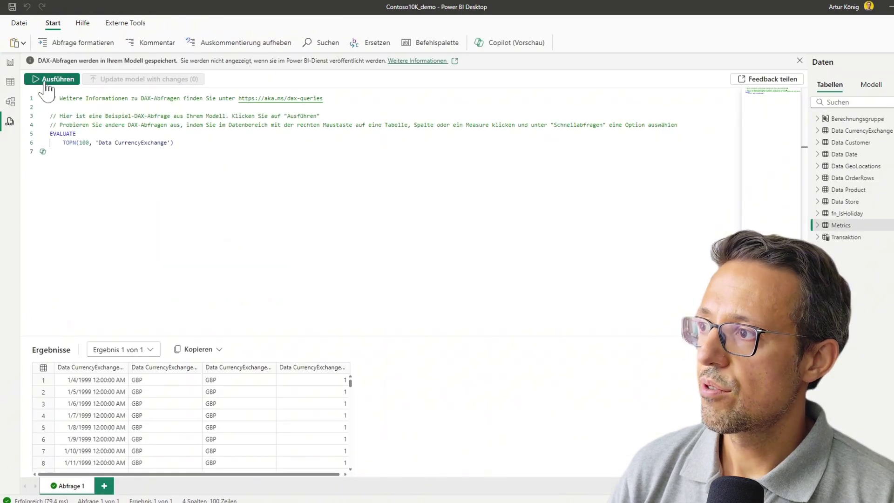
{"action": "left_click", "coordinate": [47, 79]}
{"action": "left_click_drag", "start_coordinate": [286, 336], "coordinate": [283, 245]}
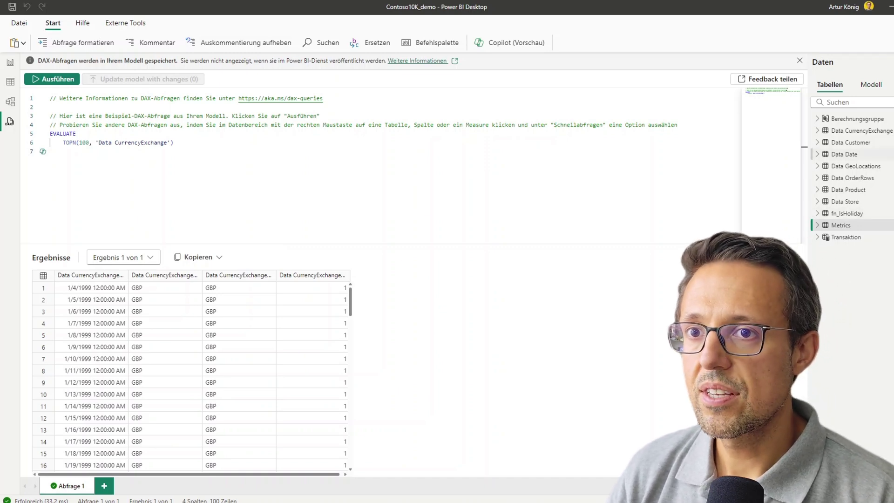
{"action": "right_click", "coordinate": [854, 155]}
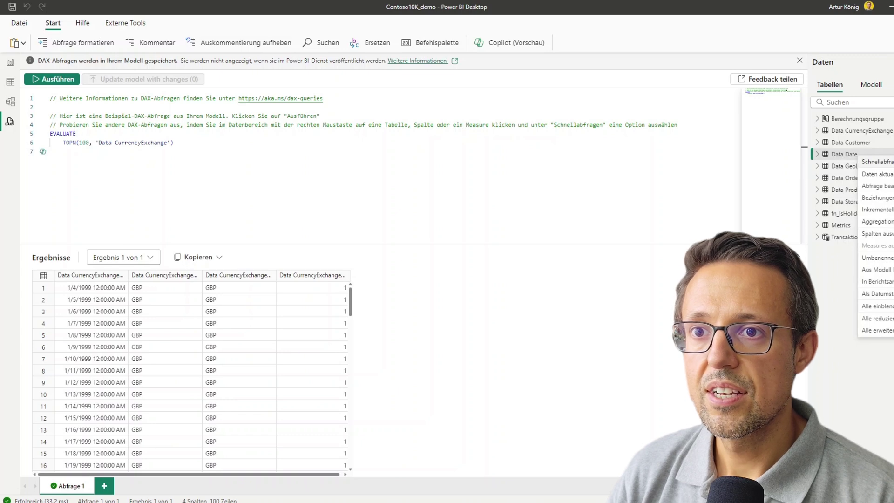
{"action": "mouse_move", "coordinate": [875, 162]}
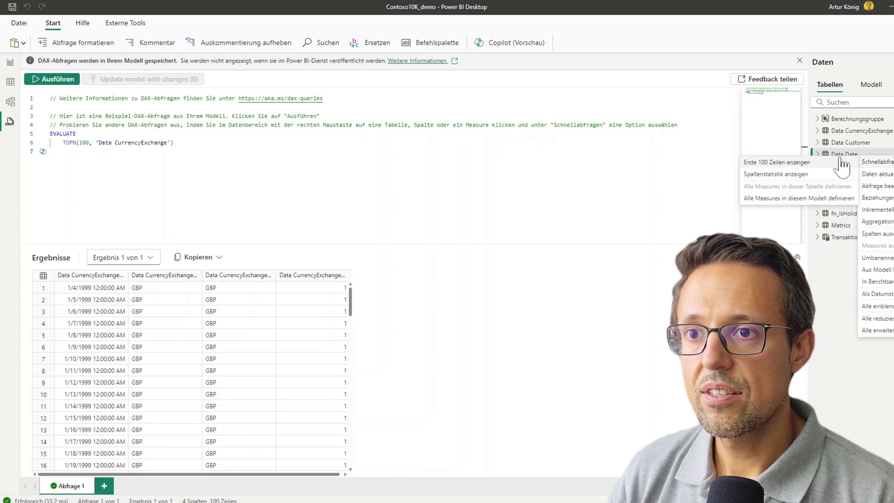
{"action": "left_click", "coordinate": [792, 199]}
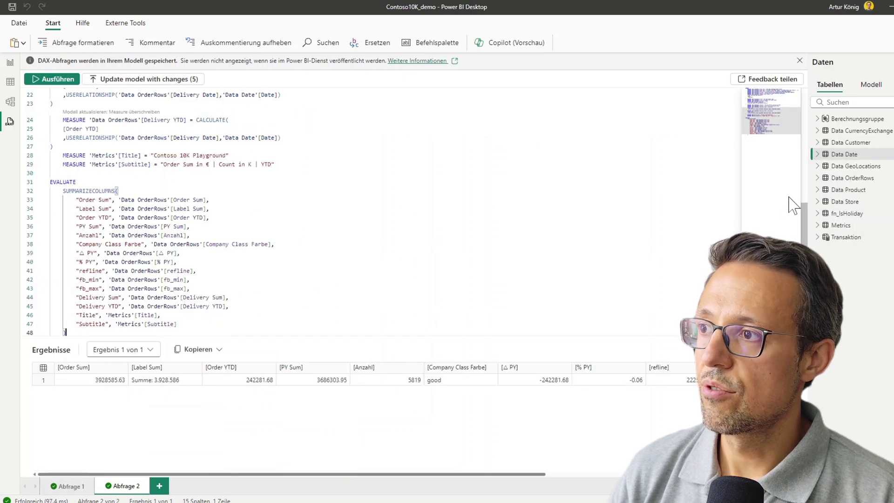
{"action": "scroll", "coordinate": [372, 209], "scroll_direction": "up", "scroll_amount": 10}
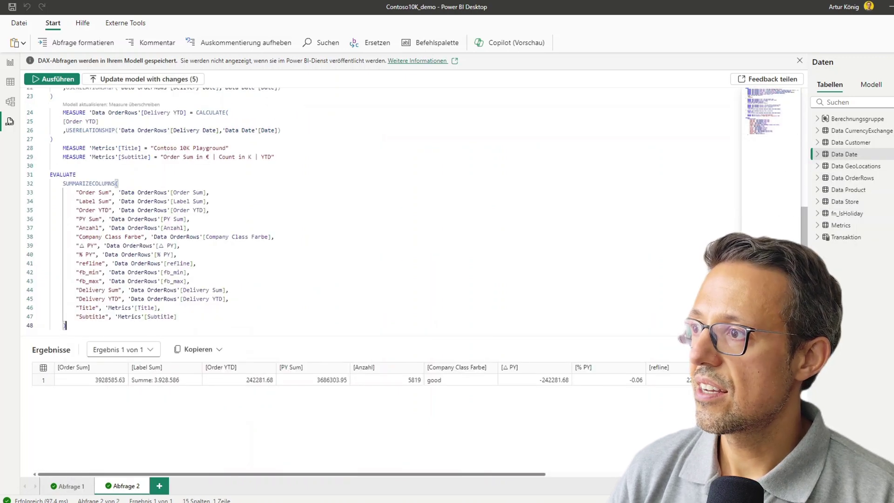
{"action": "scroll", "coordinate": [372, 209], "scroll_direction": "down", "scroll_amount": 10}
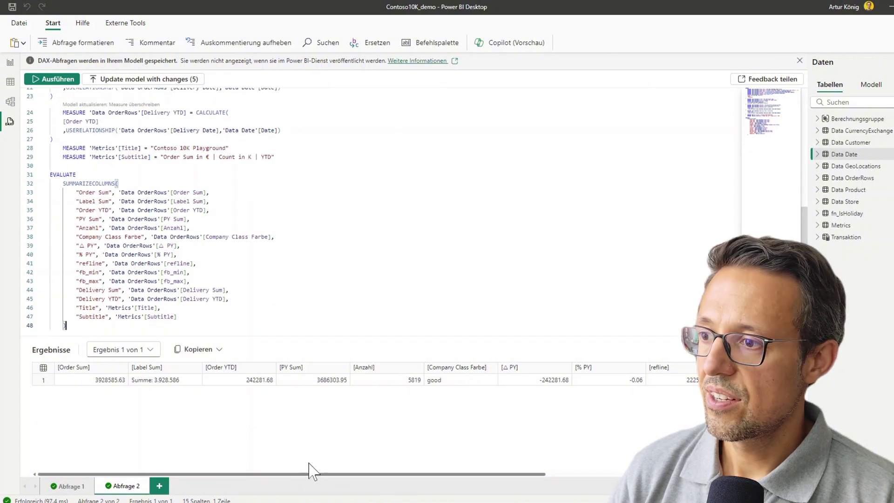
{"action": "left_click_drag", "start_coordinate": [315, 473], "coordinate": [342, 474]}
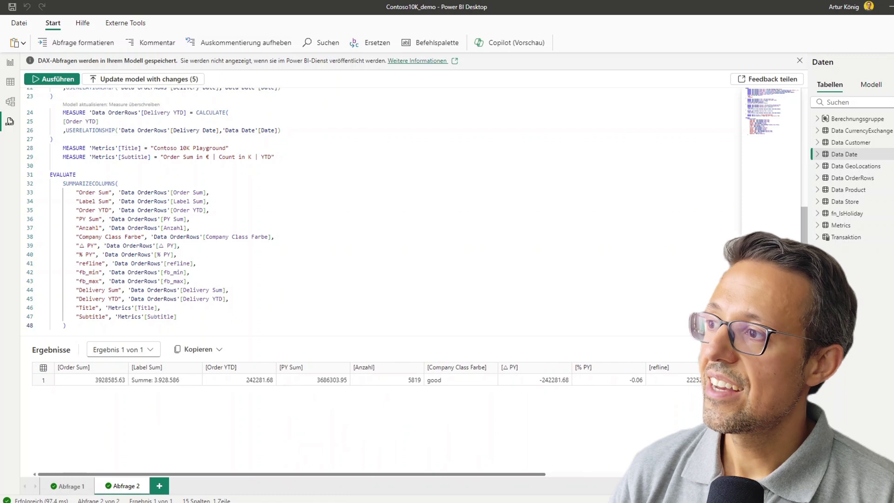
{"action": "scroll", "coordinate": [372, 210], "scroll_direction": "up", "scroll_amount": 10}
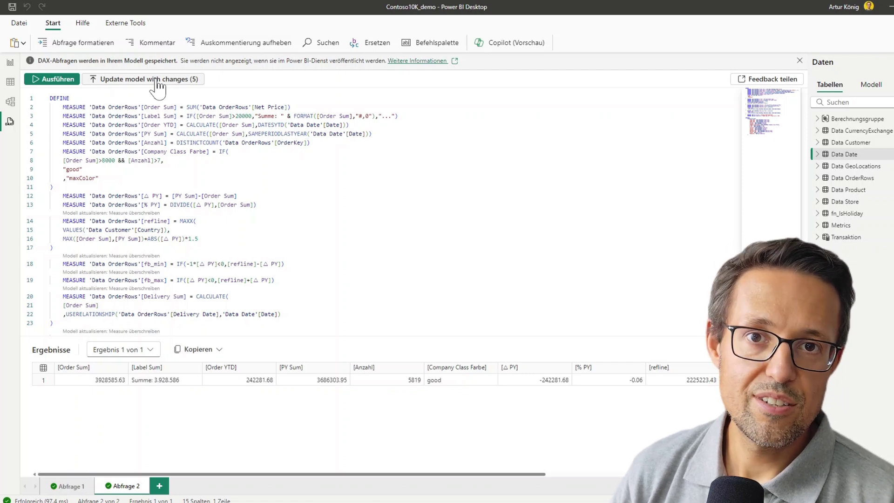
- Go back to the report page, expand Data Date's fields and widen the Data pane
{"action": "left_click", "coordinate": [10, 62]}
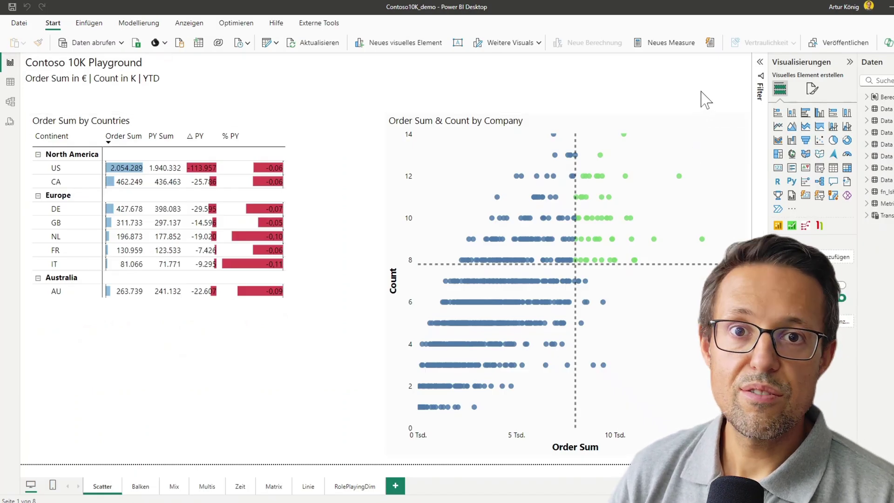
{"action": "left_click", "coordinate": [867, 132]}
{"action": "left_click_drag", "start_coordinate": [858, 144], "coordinate": [779, 144]}
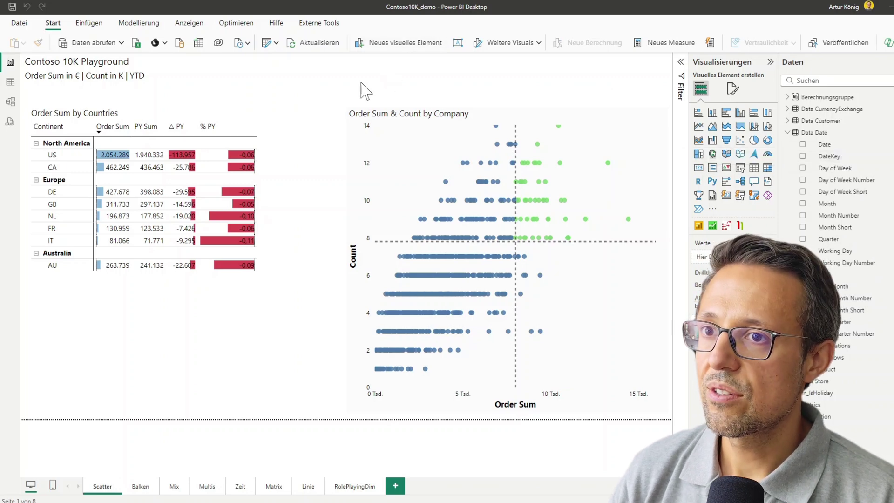
- Connect to the LH_Calendar lakehouse's SQL endpoint through the OneLake data hub
{"action": "left_click", "coordinate": [165, 42]}
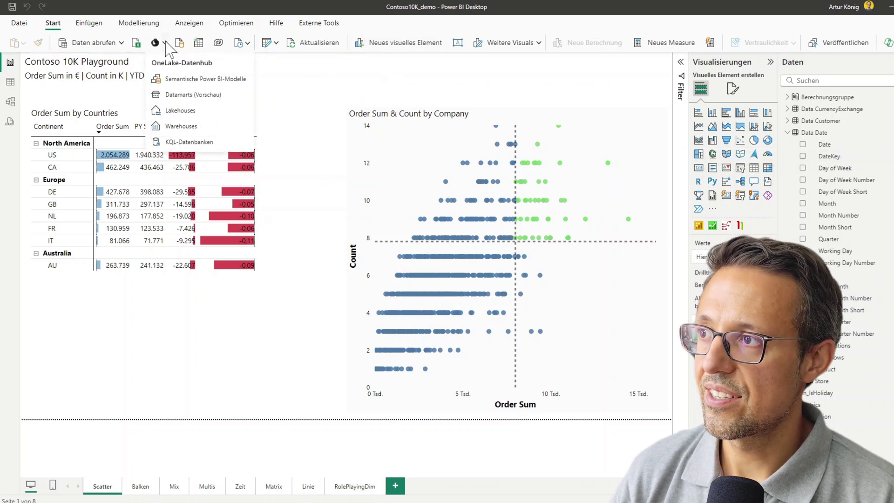
{"action": "left_click", "coordinate": [192, 111]}
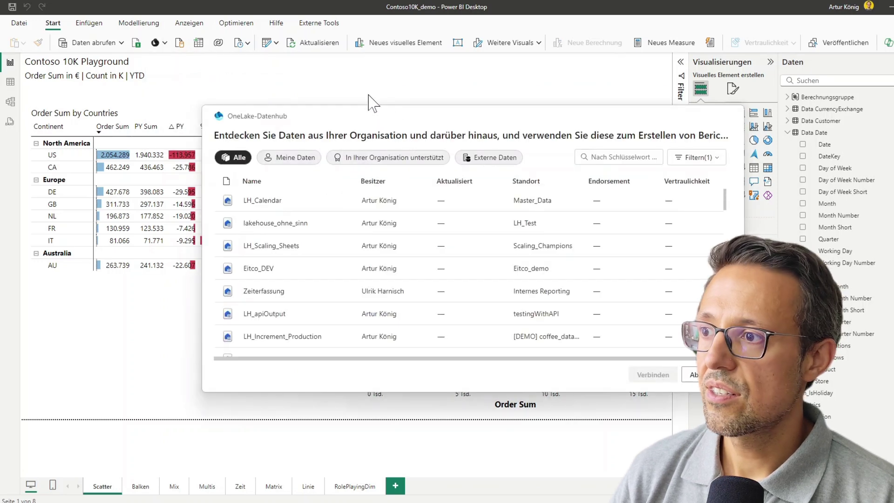
{"action": "left_click", "coordinate": [291, 205]}
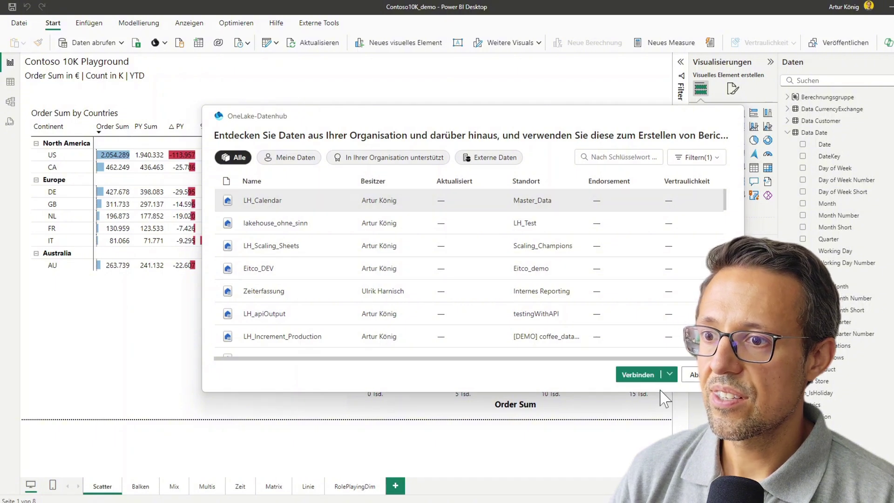
{"action": "left_click", "coordinate": [670, 374]}
{"action": "left_click", "coordinate": [642, 355]}
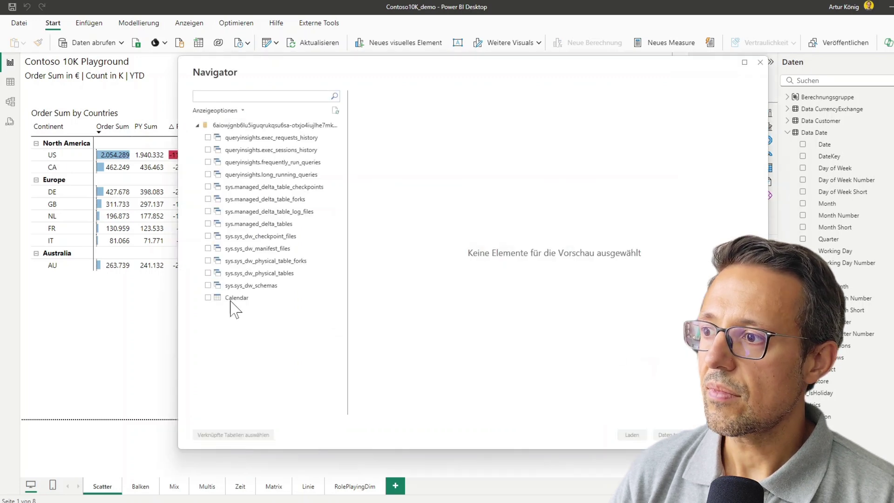
- Load the Calendar table in Import mode and check its new fields
{"action": "left_click", "coordinate": [208, 298]}
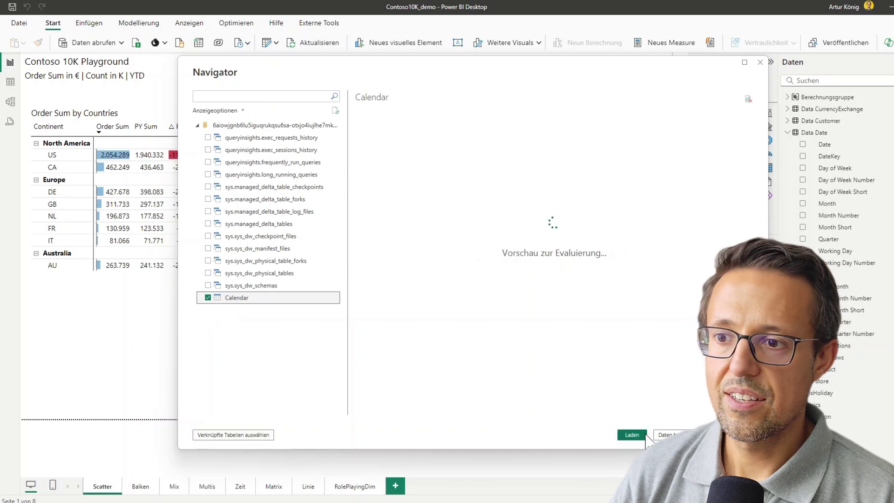
{"action": "left_click", "coordinate": [632, 435]}
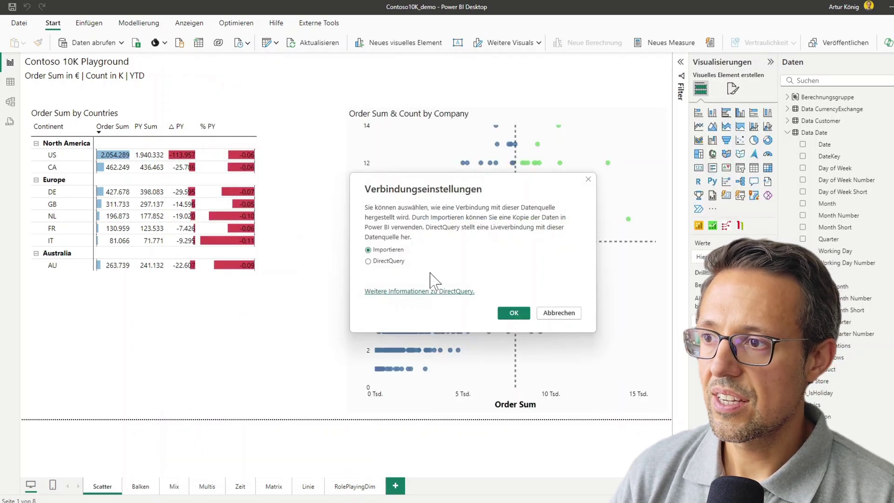
{"action": "left_click", "coordinate": [513, 312]}
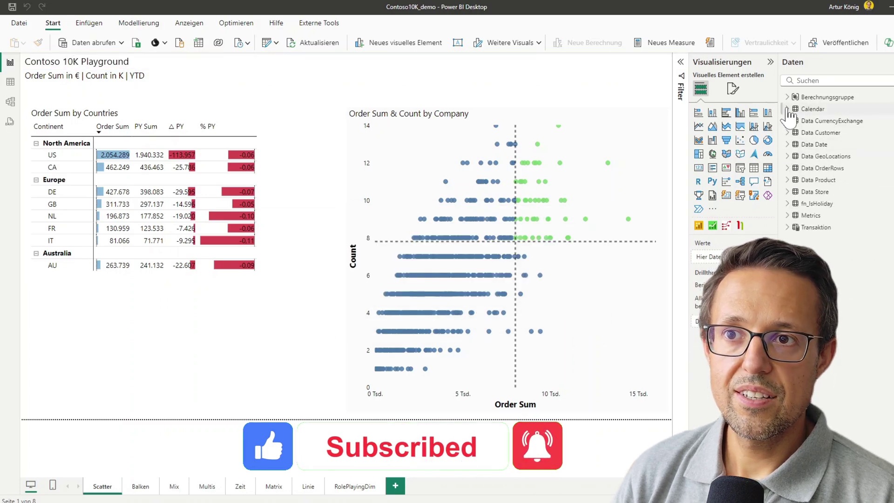
{"action": "left_click", "coordinate": [787, 109]}
{"action": "scroll", "coordinate": [838, 232], "scroll_direction": "down", "scroll_amount": 8}
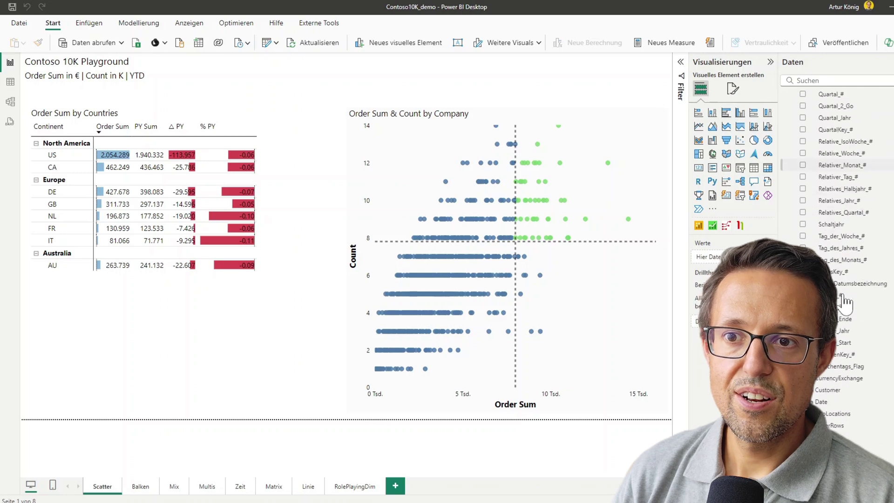
{"action": "scroll", "coordinate": [845, 303], "scroll_direction": "up", "scroll_amount": 8}
{"action": "left_click", "coordinate": [787, 109]}
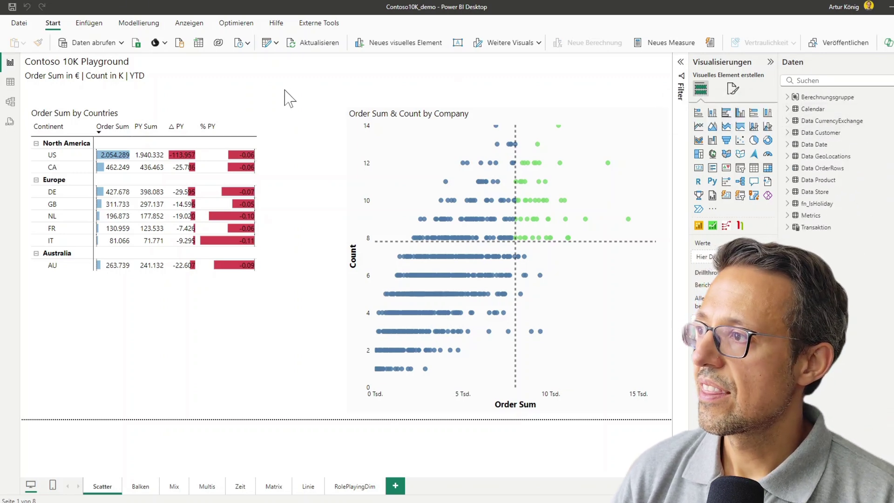
- In Model view, build a new layout with Data Date and its related tables
{"action": "left_click", "coordinate": [12, 104]}
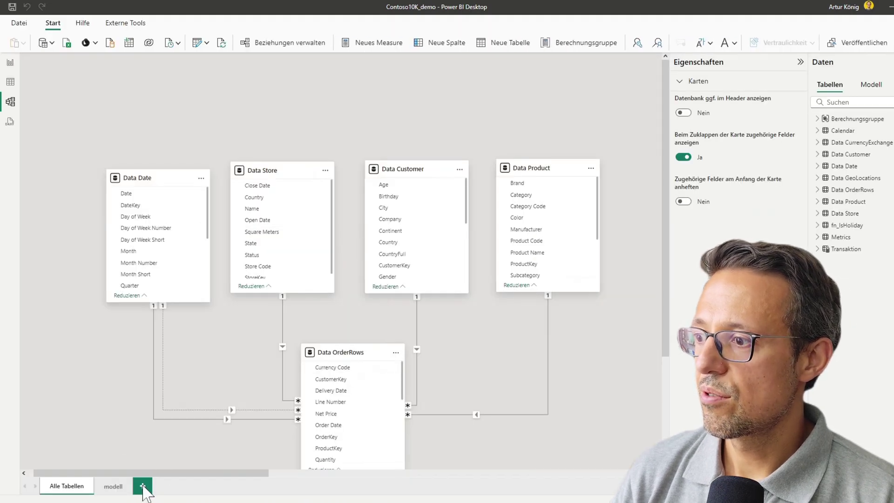
{"action": "left_click", "coordinate": [142, 487]}
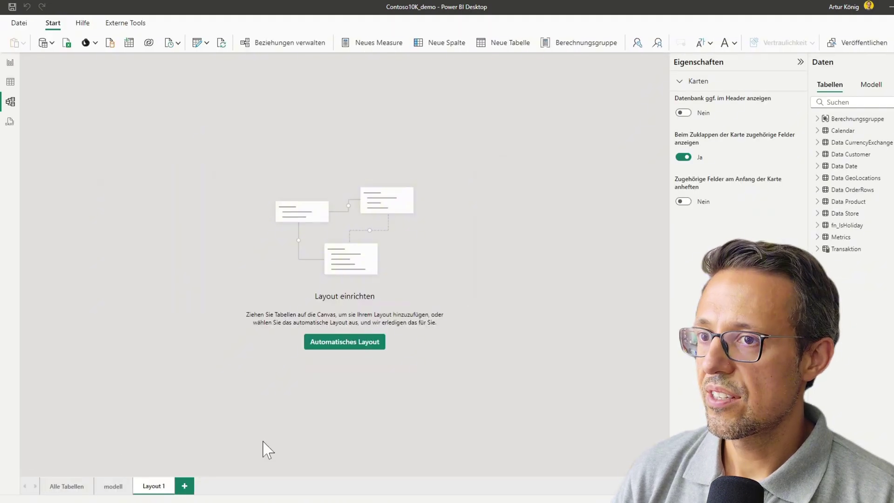
{"action": "left_click_drag", "start_coordinate": [845, 166], "coordinate": [189, 165]}
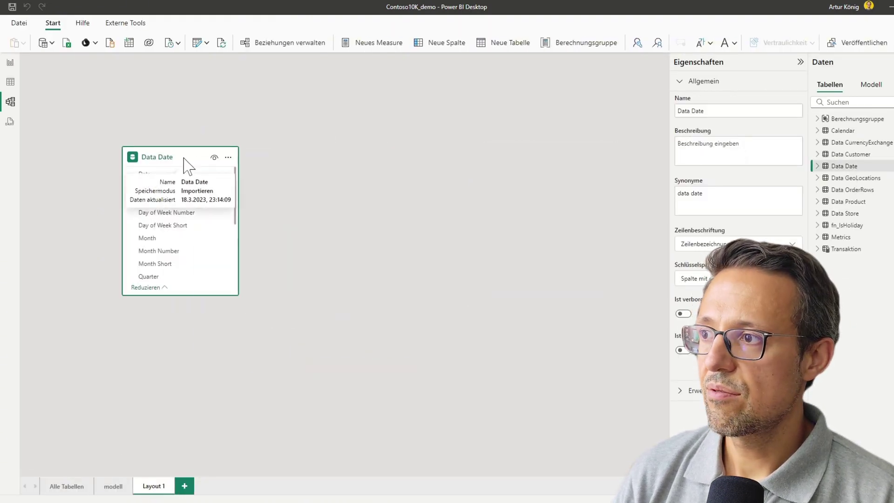
{"action": "right_click", "coordinate": [188, 164]}
{"action": "left_click", "coordinate": [230, 171]}
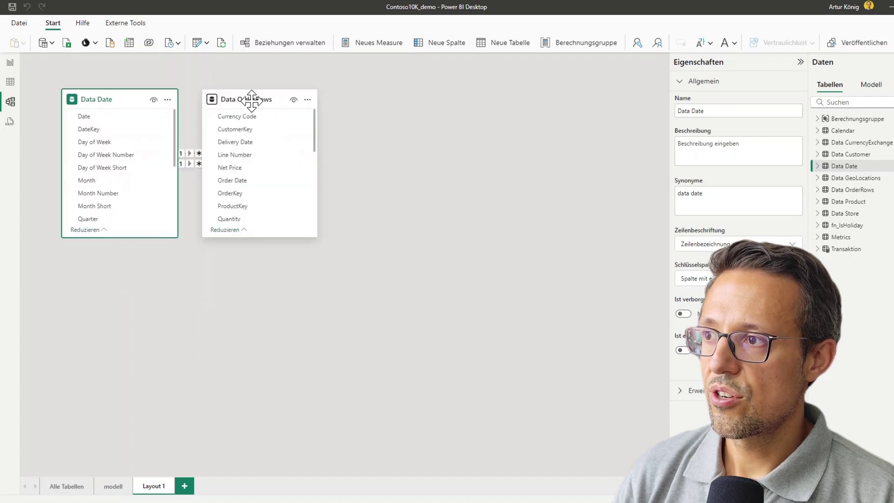
{"action": "left_click_drag", "start_coordinate": [250, 99], "coordinate": [449, 107]}
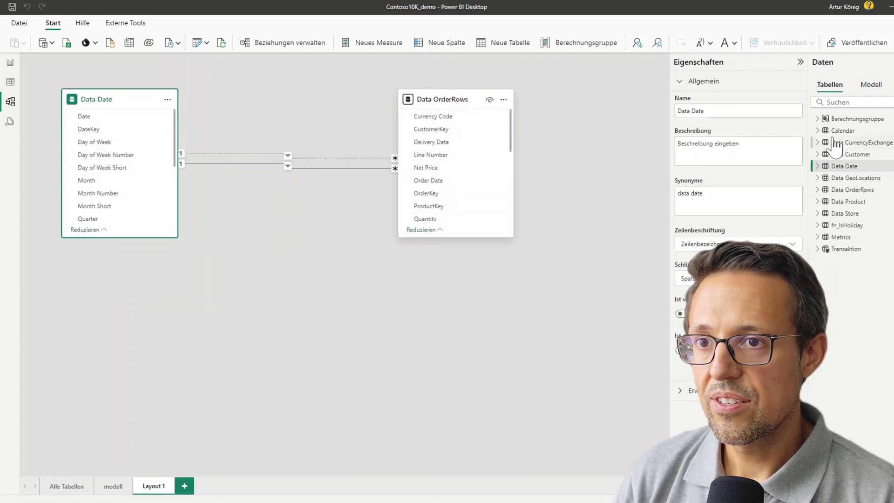
- Relate Calendar's Datum to Data OrderRows' Order Date, plus an inactive Delivery Date relationship
{"action": "left_click_drag", "start_coordinate": [838, 132], "coordinate": [466, 184]}
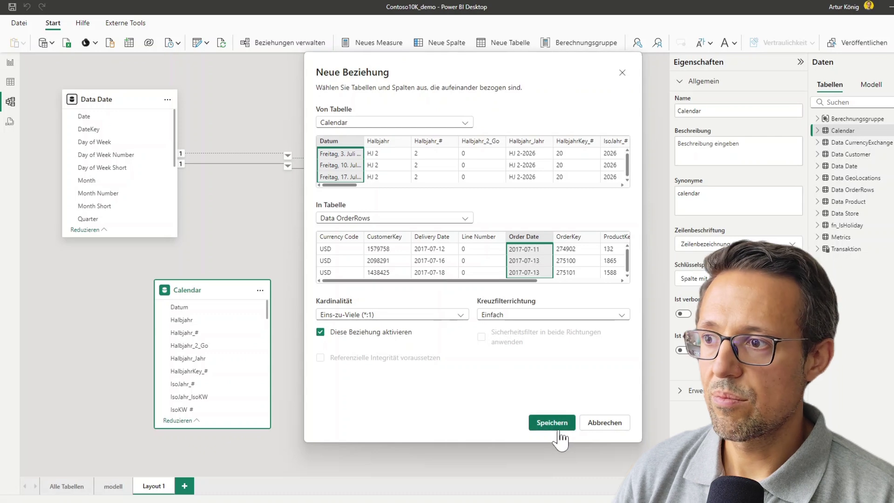
{"action": "left_click", "coordinate": [554, 424]}
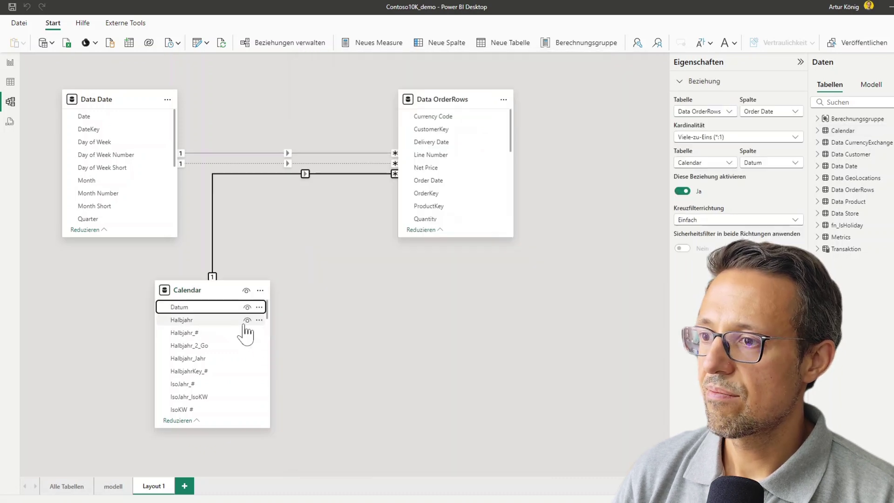
{"action": "left_click_drag", "start_coordinate": [192, 310], "coordinate": [443, 145]}
{"action": "left_click", "coordinate": [554, 423]}
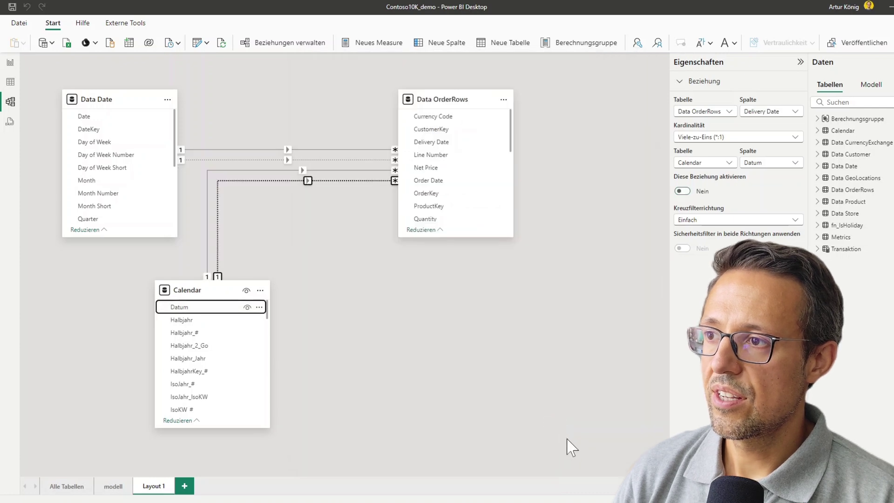
- Delete the old Data Date table from the model
{"action": "left_click", "coordinate": [167, 99]}
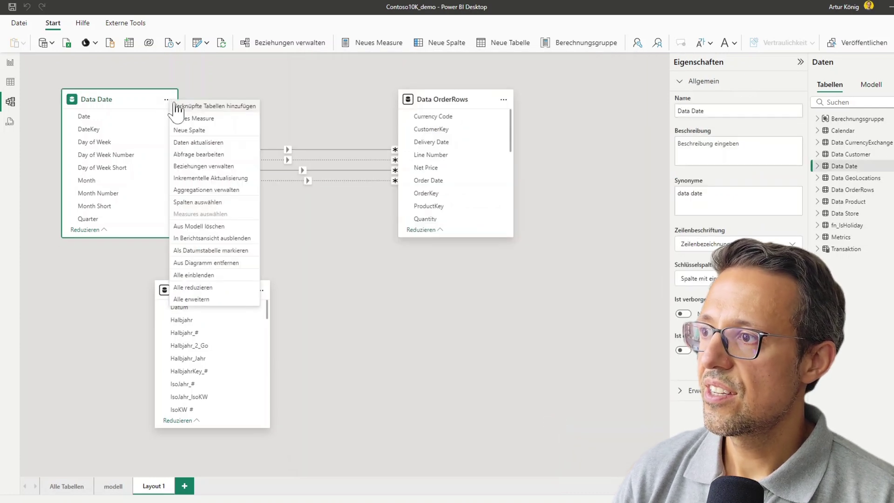
{"action": "left_click", "coordinate": [216, 226]}
{"action": "left_click", "coordinate": [515, 278]}
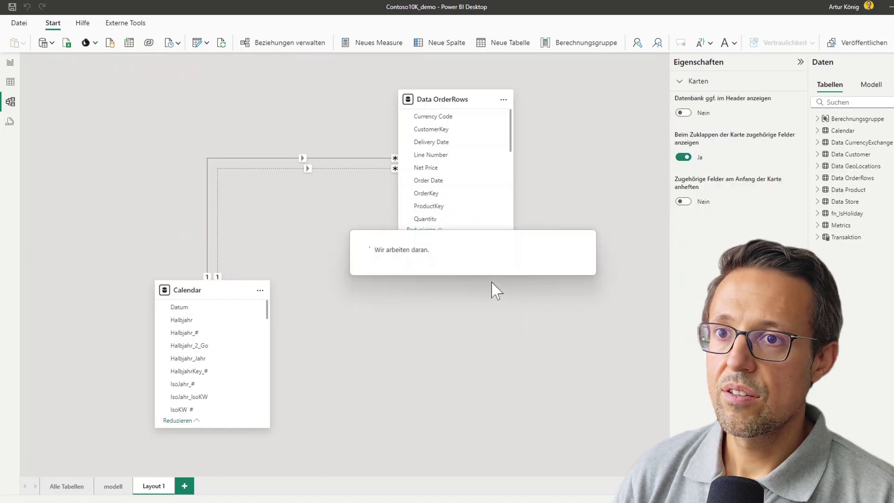
- Mark Calendar as the date table with Datum as its date column
{"action": "left_click", "coordinate": [9, 65]}
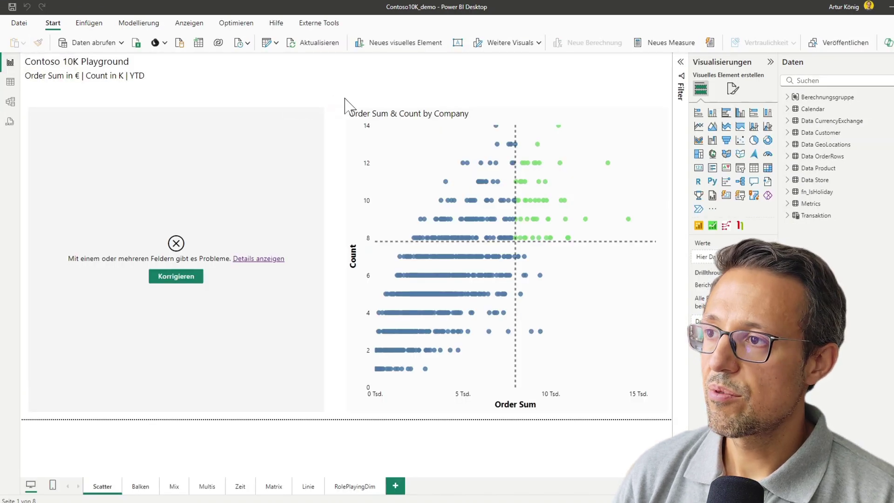
{"action": "left_click", "coordinate": [317, 145]}
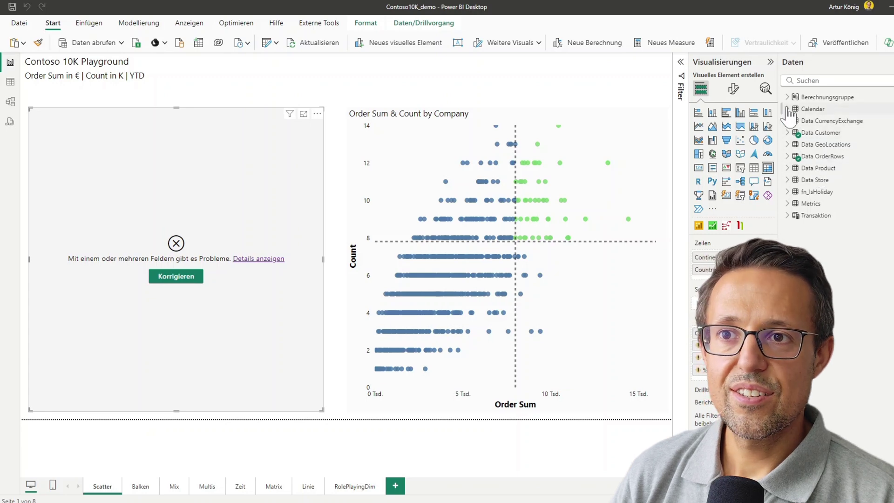
{"action": "left_click", "coordinate": [810, 109]}
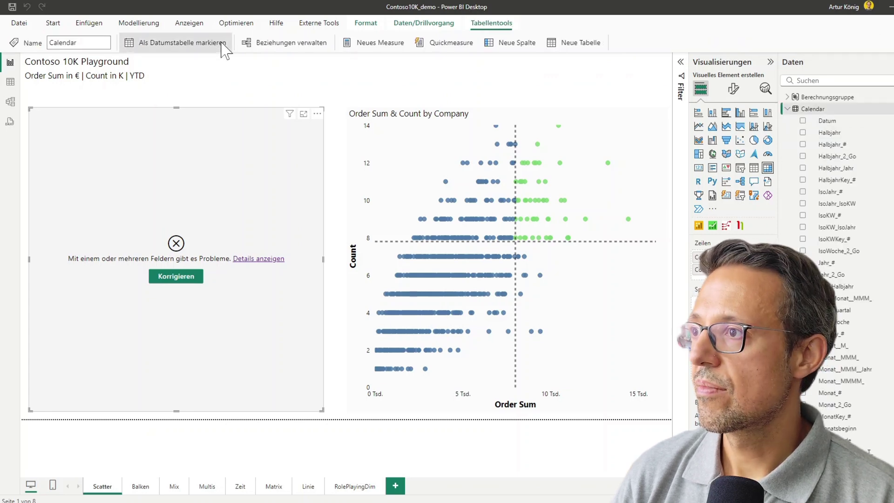
{"action": "left_click", "coordinate": [223, 46]}
{"action": "left_click", "coordinate": [295, 195]}
{"action": "left_click", "coordinate": [343, 233]}
{"action": "left_click", "coordinate": [344, 248]}
{"action": "left_click", "coordinate": [589, 404]}
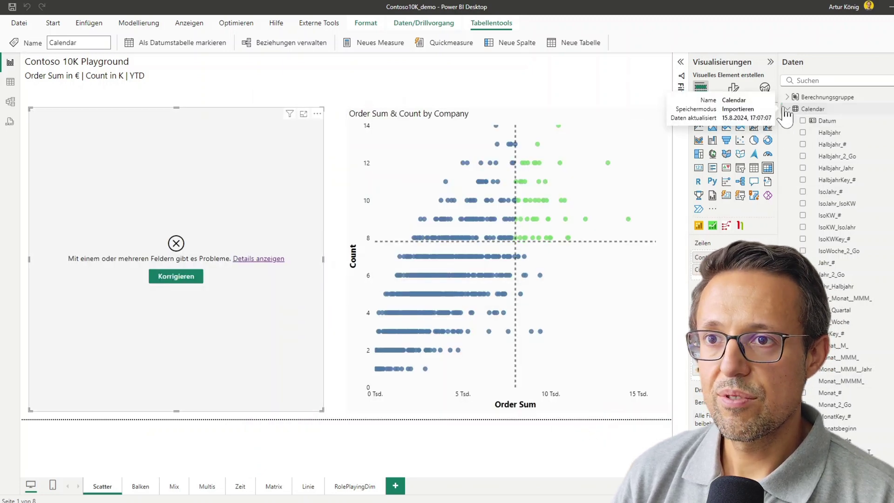
- Inspect the broken Δ PY and Delivery Sum measure formulas
{"action": "left_click", "coordinate": [786, 108]}
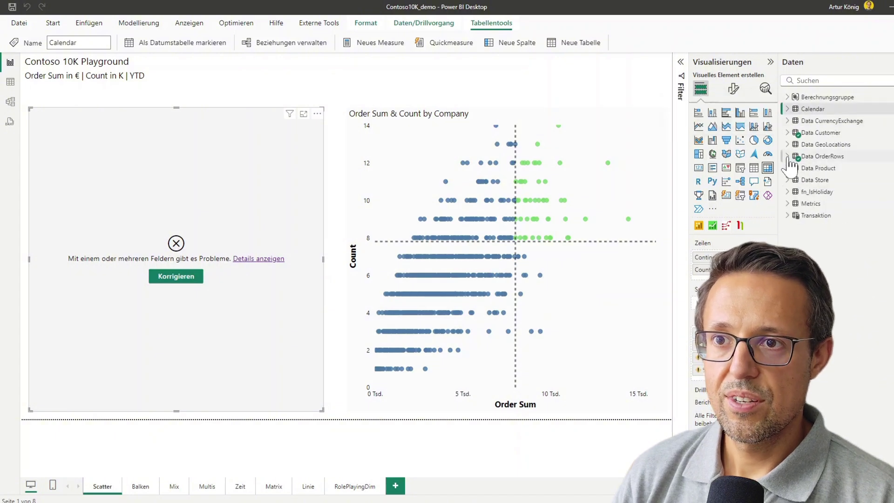
{"action": "scroll", "coordinate": [860, 286], "scroll_direction": "down", "scroll_amount": 1}
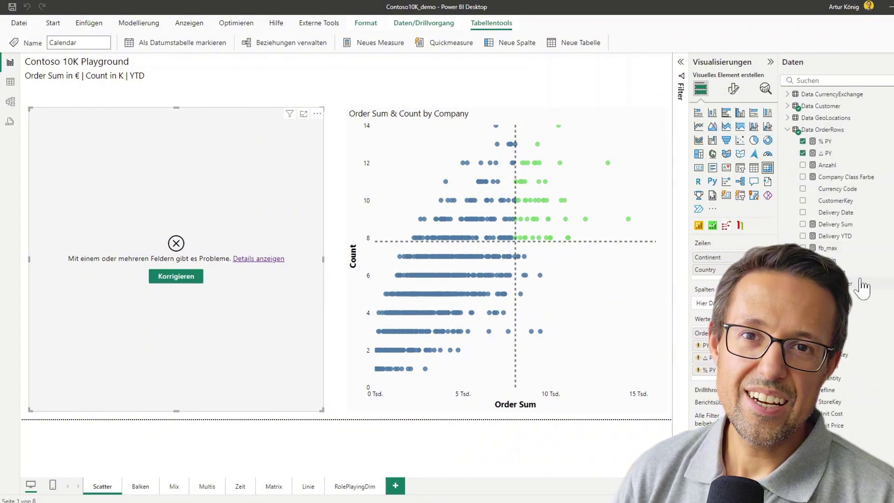
{"action": "scroll", "coordinate": [862, 289], "scroll_direction": "up", "scroll_amount": 1}
{"action": "left_click", "coordinate": [833, 180]}
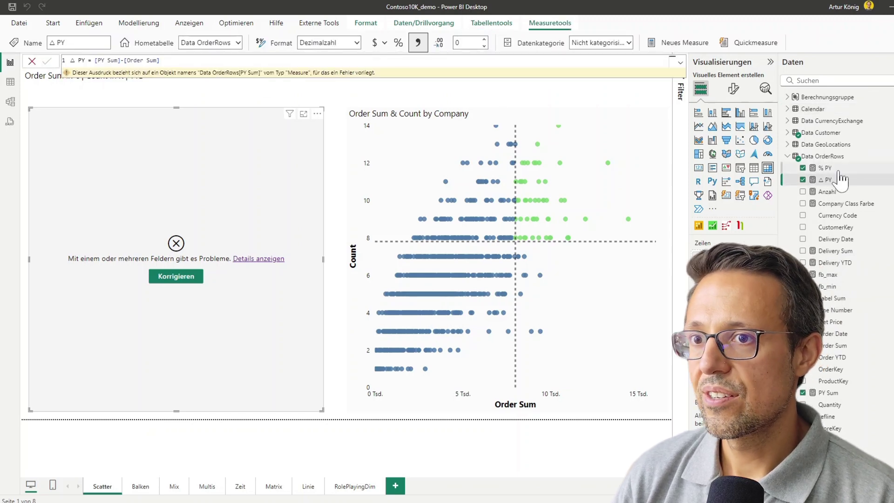
{"action": "left_click", "coordinate": [842, 254]}
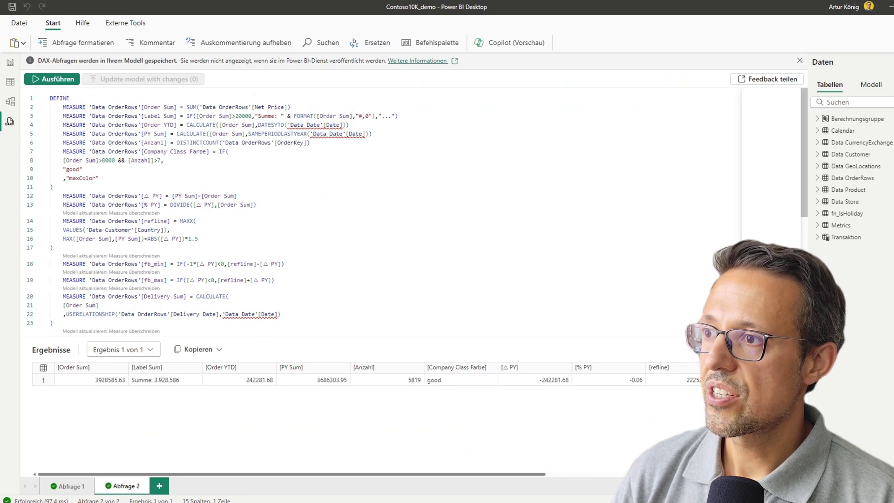
- Replace every 'Data Date'[Date] reference in the query with Calendar[Datum]
{"action": "double_click", "coordinate": [307, 124]}
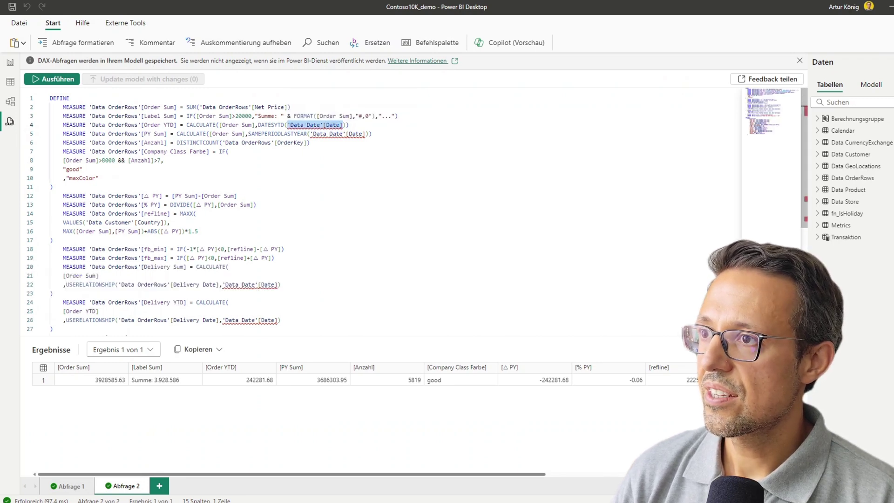
{"action": "left_click", "coordinate": [377, 44]}
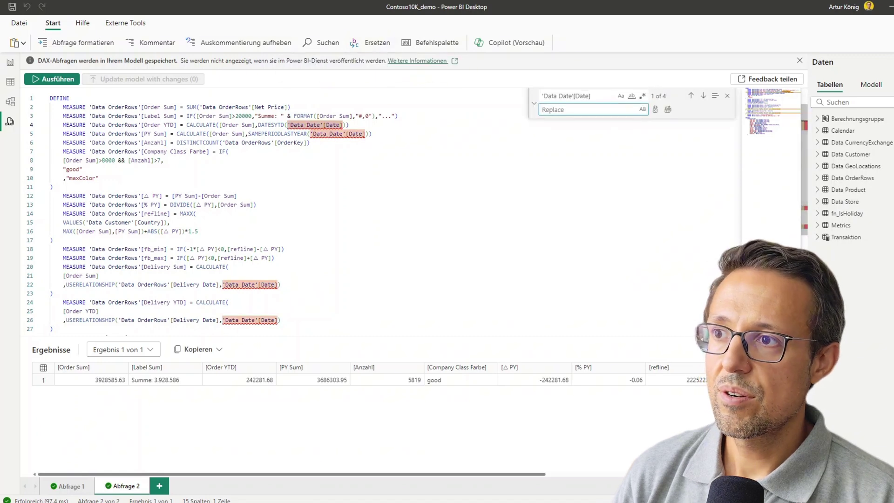
{"action": "type", "text": "Ca"}
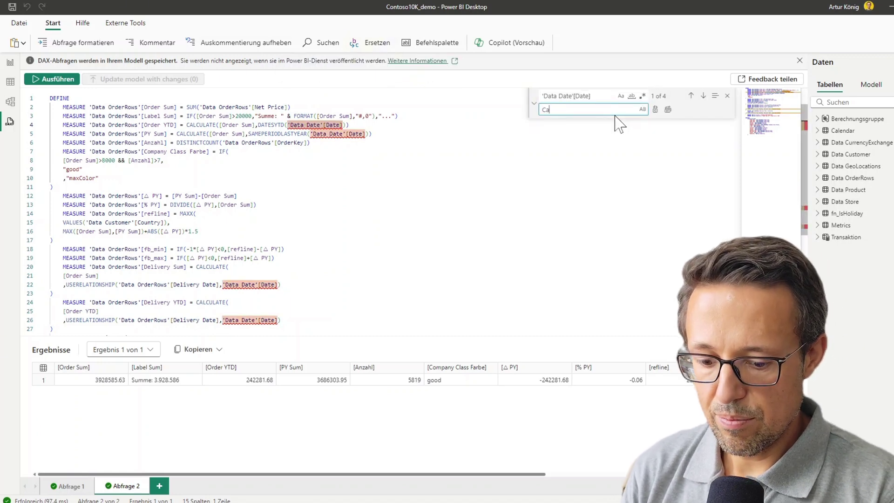
{"action": "type", "text": "lendar"}
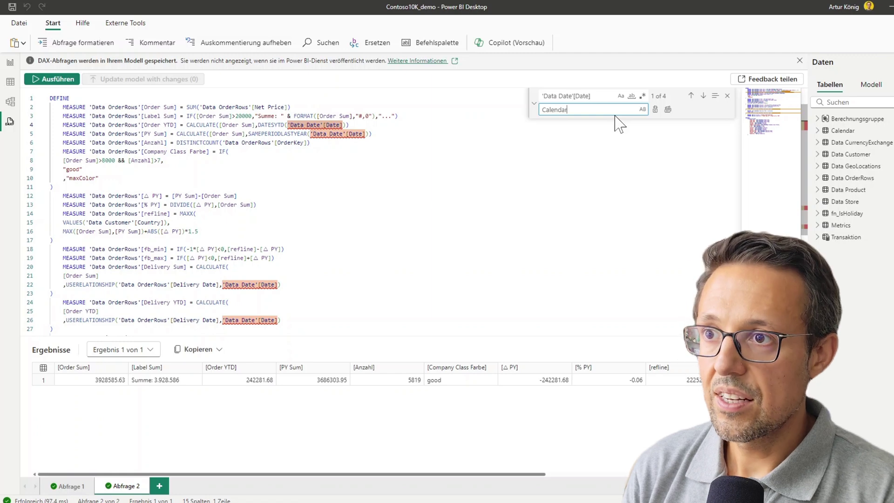
{"action": "type", "text": "[Datum"}
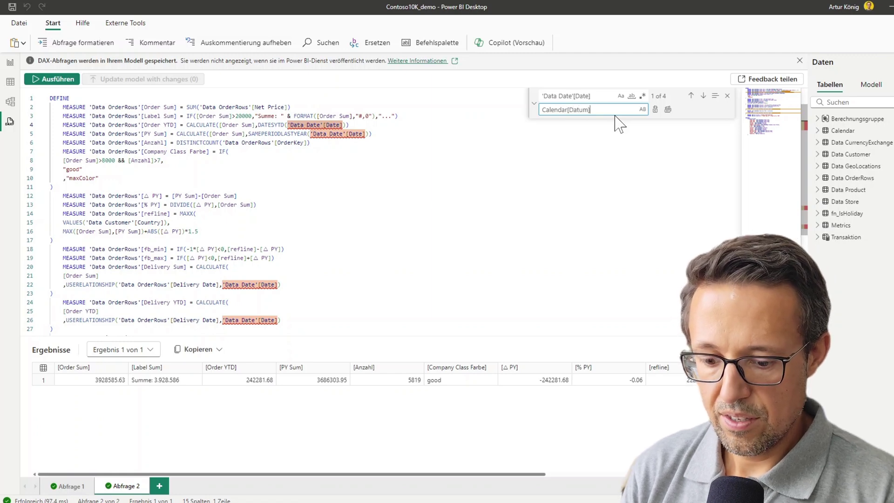
{"action": "left_click", "coordinate": [667, 109]}
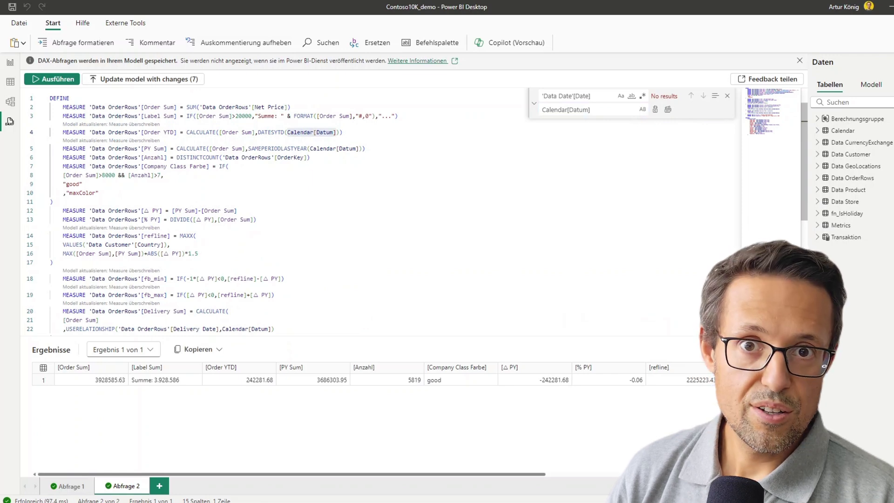
- Write the seven changed measures back to the model with Update model with changes
{"action": "scroll", "coordinate": [279, 209], "scroll_direction": "down", "scroll_amount": 10}
{"action": "scroll", "coordinate": [279, 210], "scroll_direction": "up", "scroll_amount": 10}
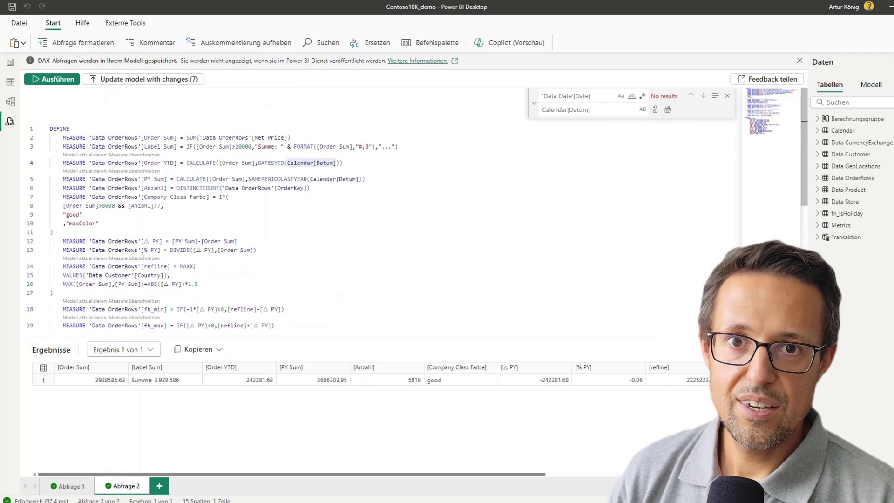
{"action": "left_click", "coordinate": [170, 80]}
{"action": "left_click", "coordinate": [477, 279]}
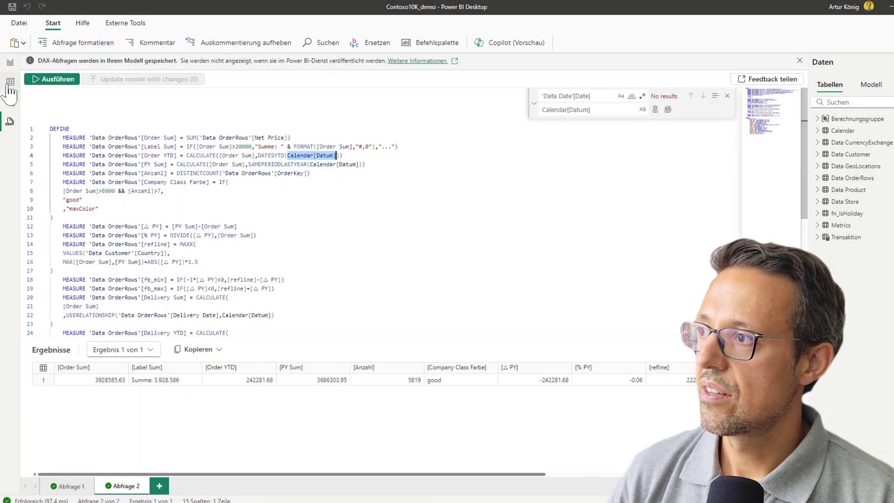
- Filter the countries table visual by Calendar Jahr_#, using simple filtering with 2019 checked
{"action": "left_click", "coordinate": [10, 63]}
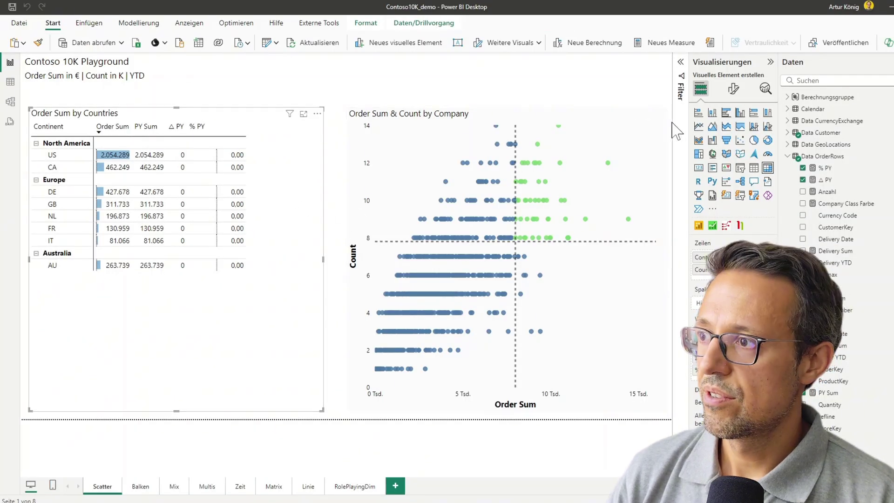
{"action": "left_click", "coordinate": [682, 81]}
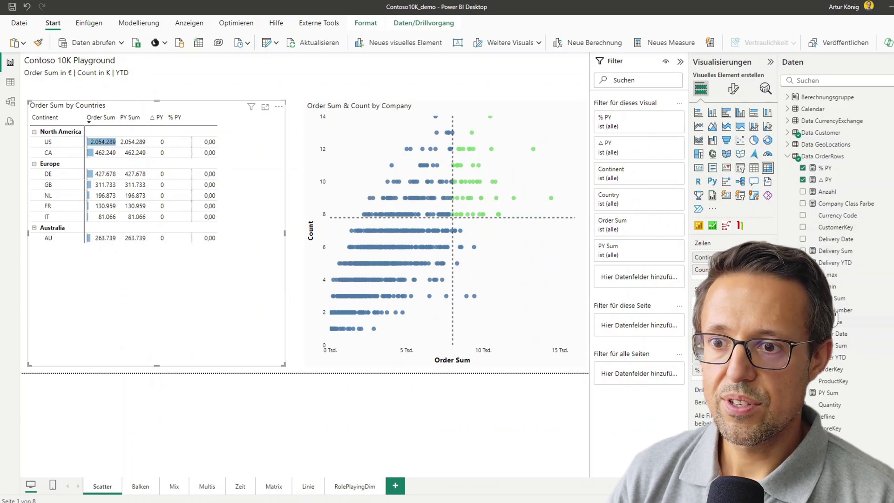
{"action": "left_click", "coordinate": [791, 112]}
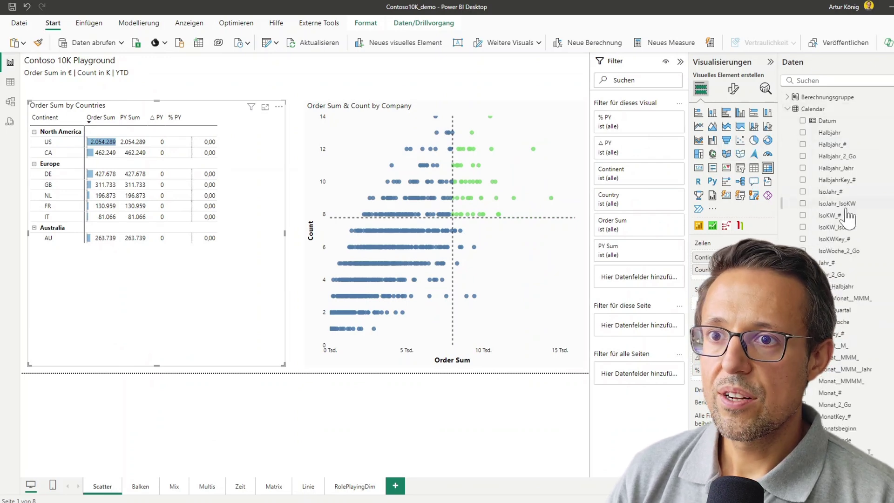
{"action": "left_click_drag", "start_coordinate": [826, 261], "coordinate": [652, 281]}
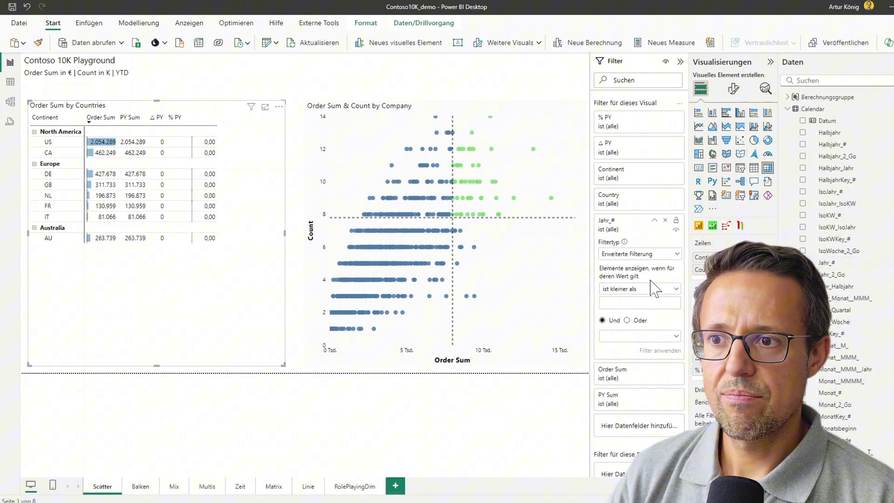
{"action": "left_click", "coordinate": [635, 253]}
{"action": "left_click", "coordinate": [638, 288]}
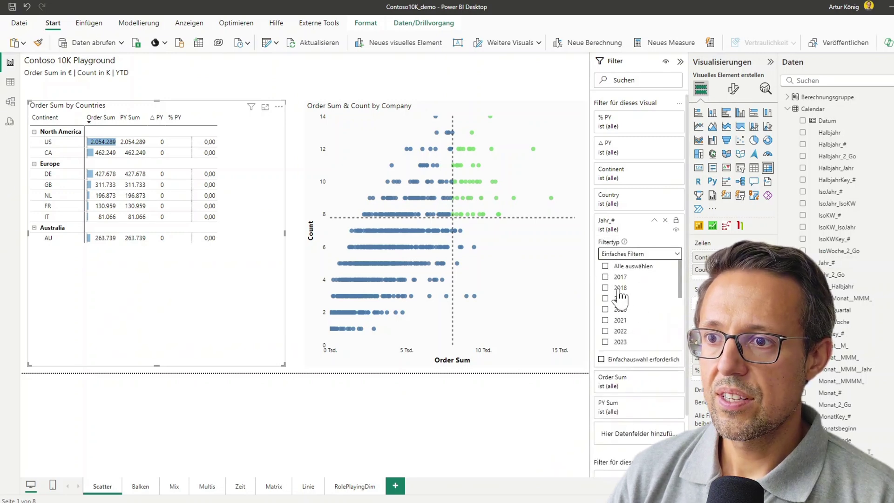
{"action": "left_click", "coordinate": [620, 298]}
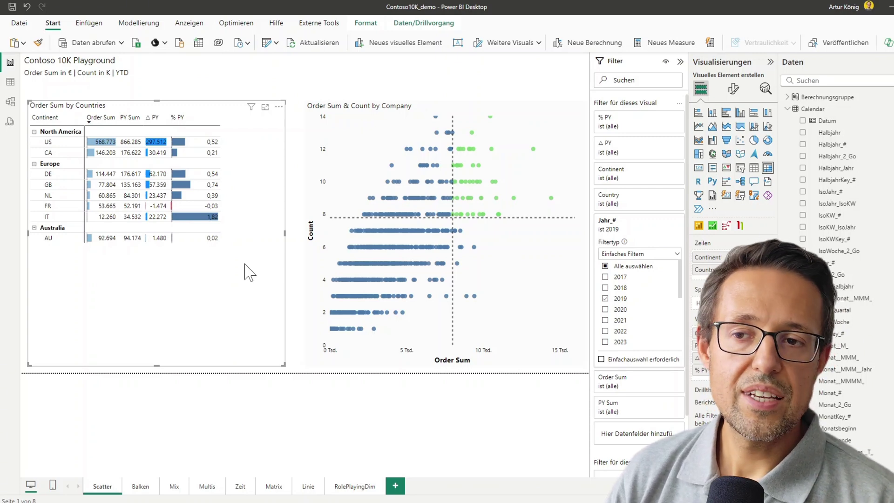
{"action": "left_click", "coordinate": [801, 108]}
{"action": "left_click", "coordinate": [822, 156]}
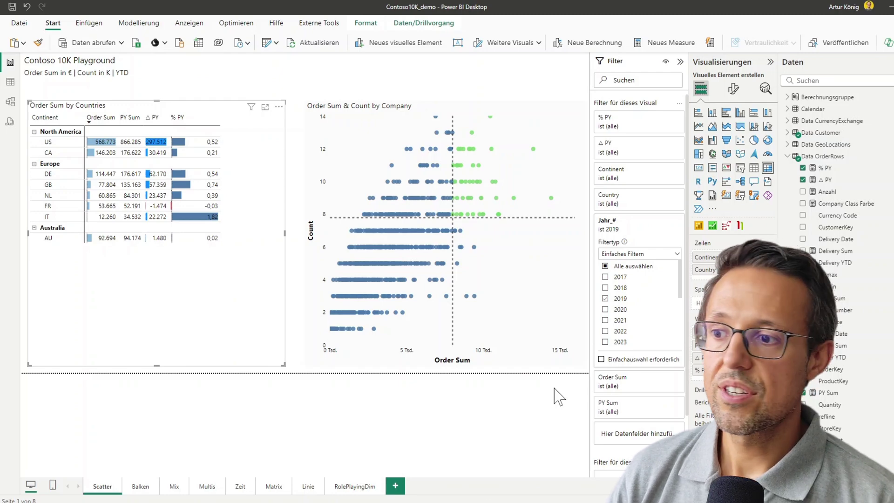
- Switch to the browser showing the published Contoso 10K Playground report
{"action": "left_click", "coordinate": [368, 461]}
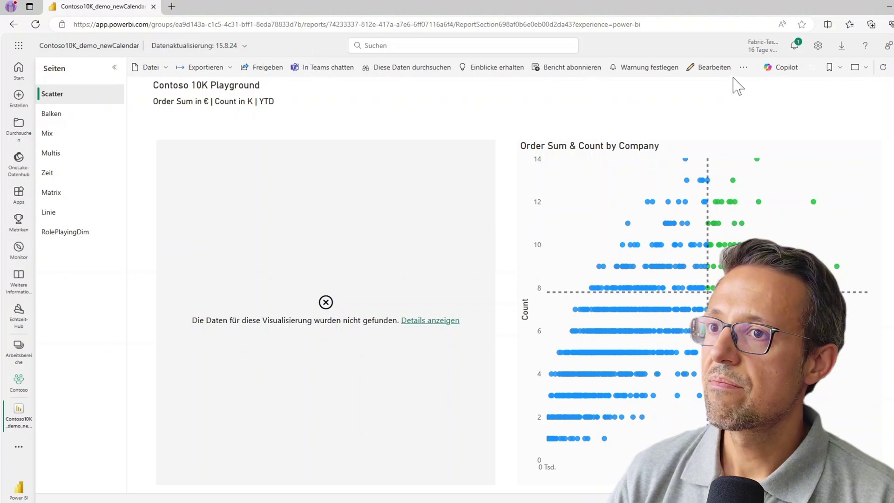
- Open the report's semantic model, check Delivery Sum in its data model, then return to details
{"action": "left_click", "coordinate": [744, 69]}
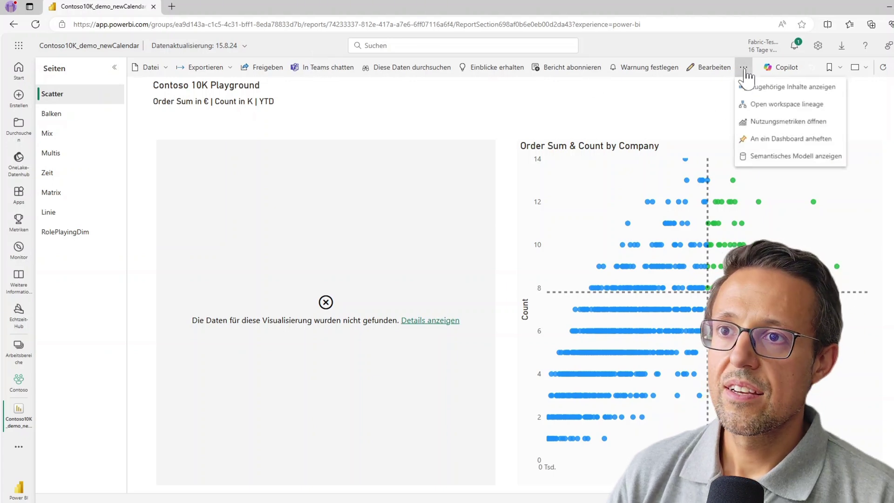
{"action": "left_click", "coordinate": [803, 161]}
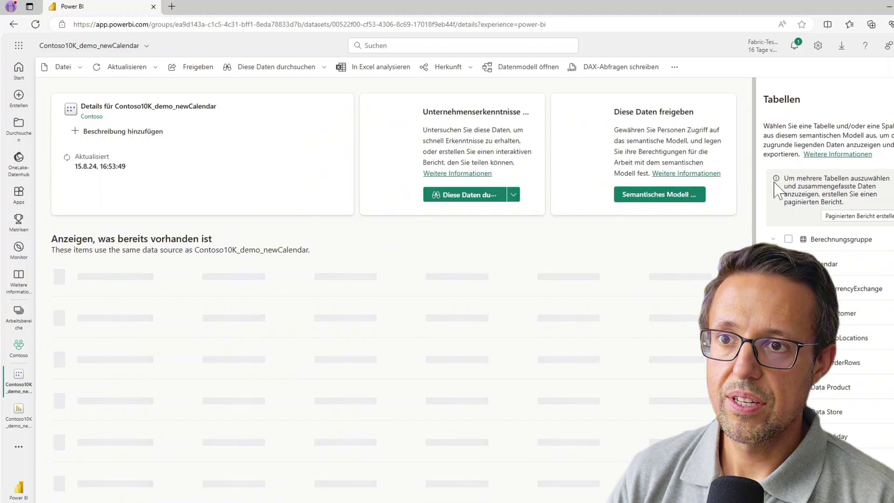
{"action": "left_click", "coordinate": [525, 68]}
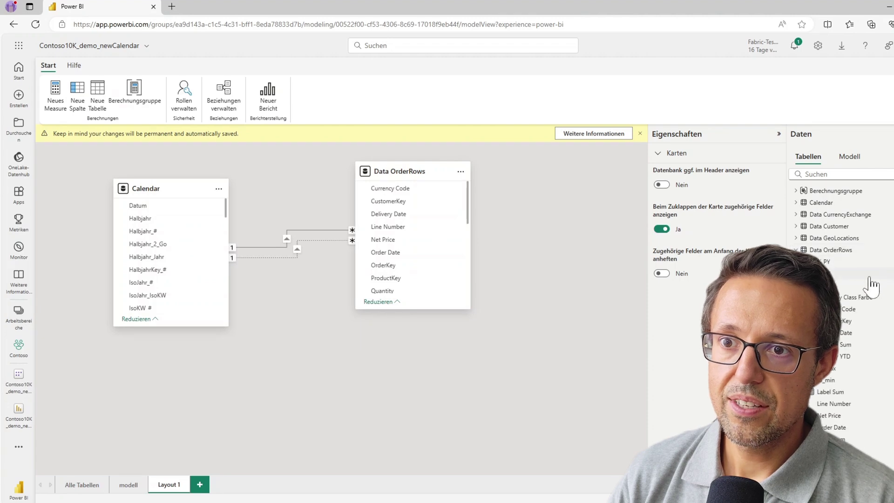
{"action": "left_click", "coordinate": [846, 345]}
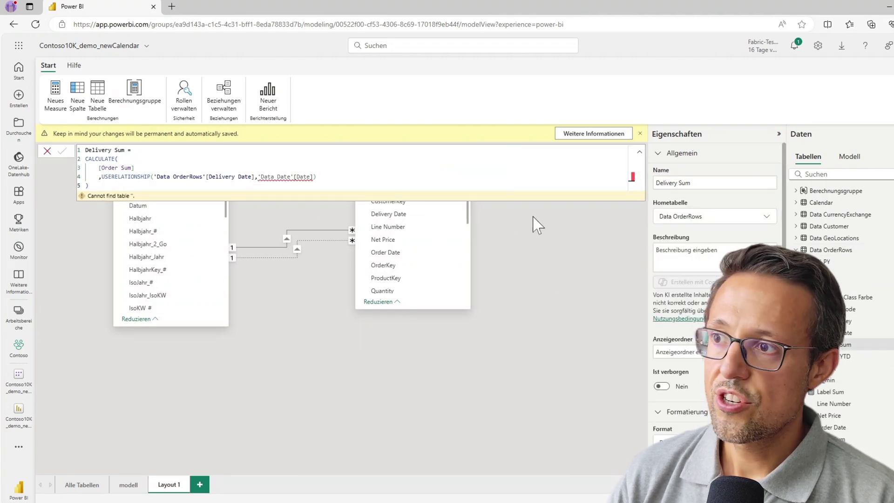
{"action": "left_click", "coordinate": [830, 250]}
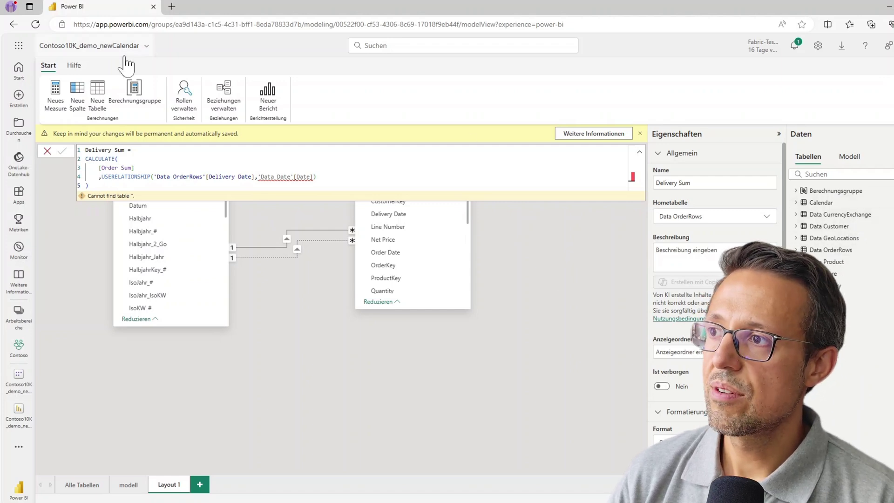
{"action": "left_click", "coordinate": [14, 25]}
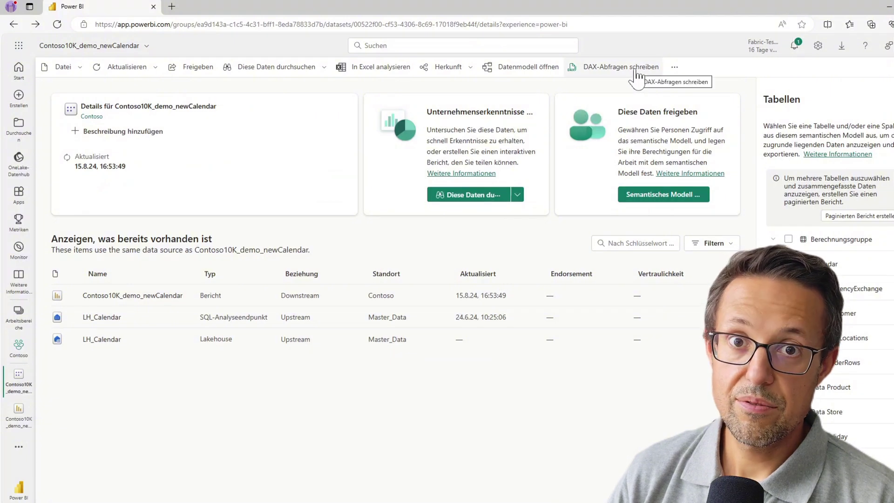
- Open the Service DAX query view and select Desktop's measure definitions query for copying
{"action": "left_click", "coordinate": [636, 73]}
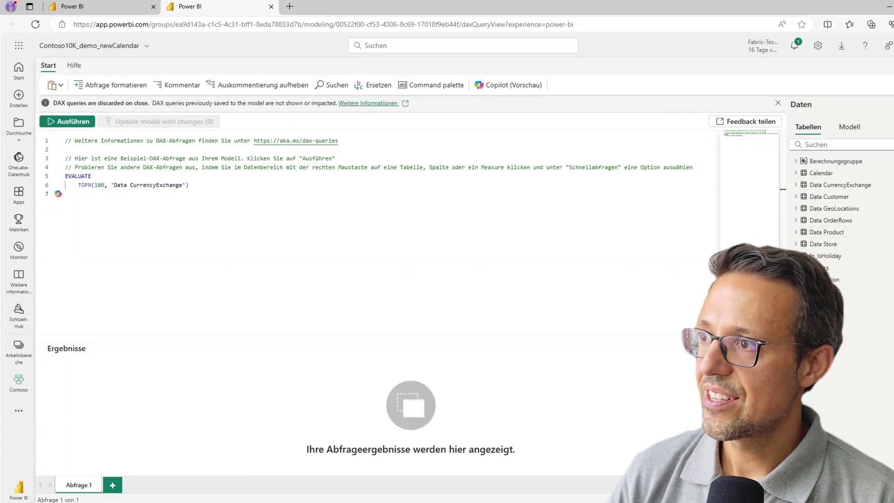
{"action": "mouse_move", "coordinate": [320, 501]}
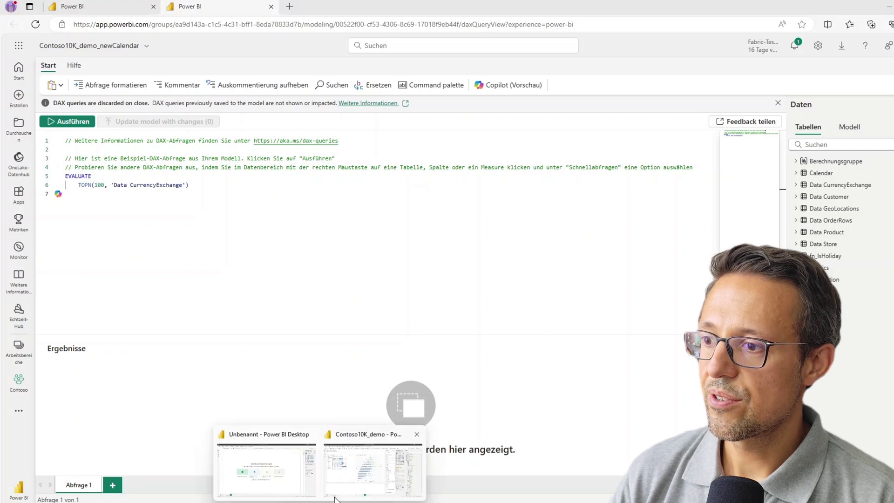
{"action": "left_click", "coordinate": [379, 468]}
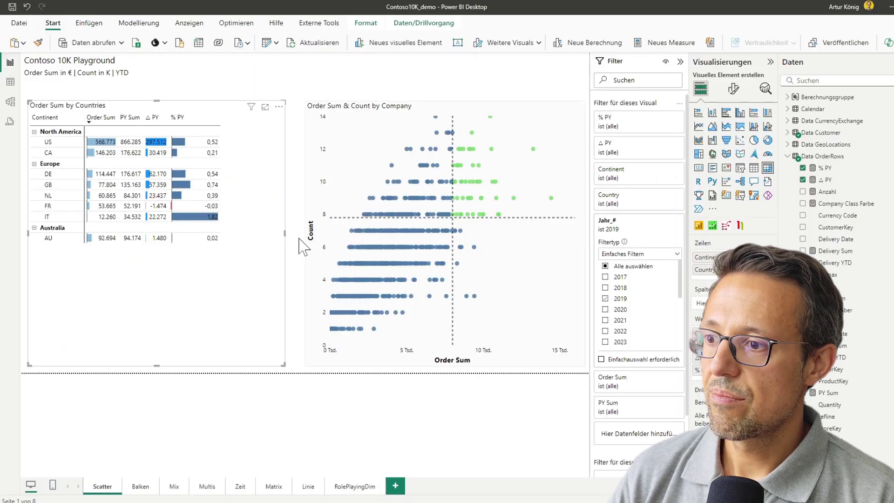
{"action": "left_click", "coordinate": [10, 122]}
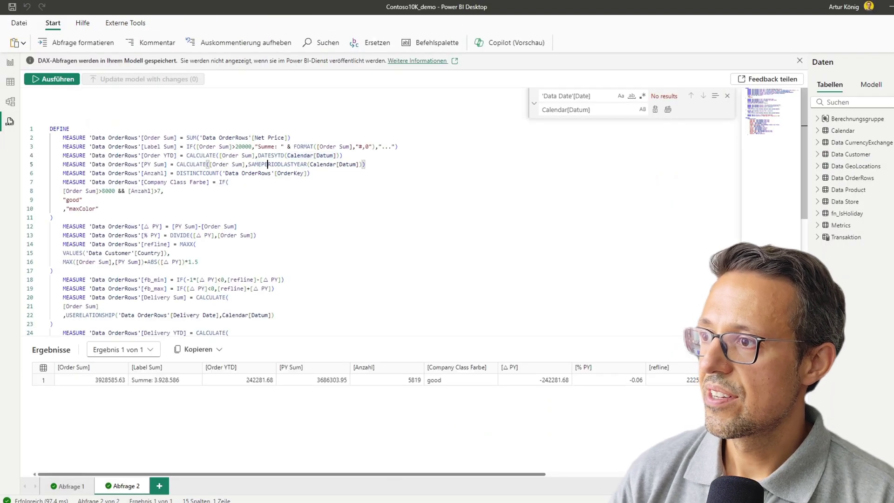
{"action": "key", "text": "ctrl+a"}
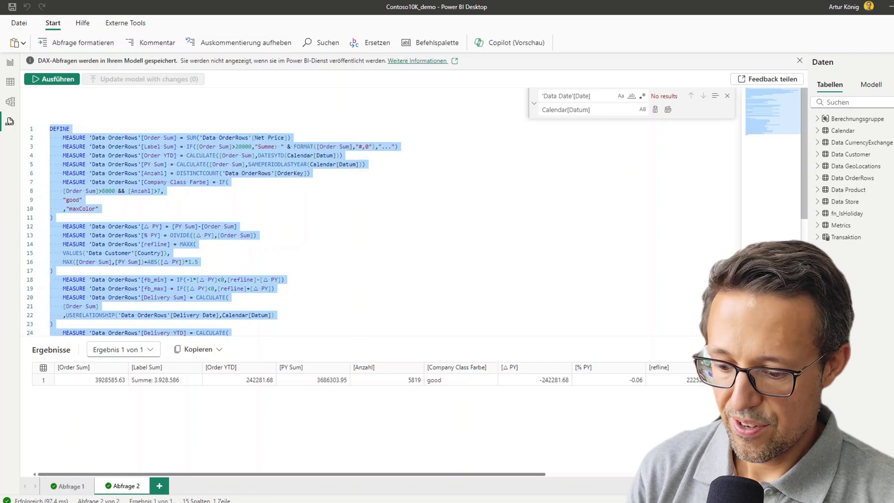
- Paste the measure definitions over the Service sample query and update the model with the seven changes
{"action": "left_click", "coordinate": [365, 463]}
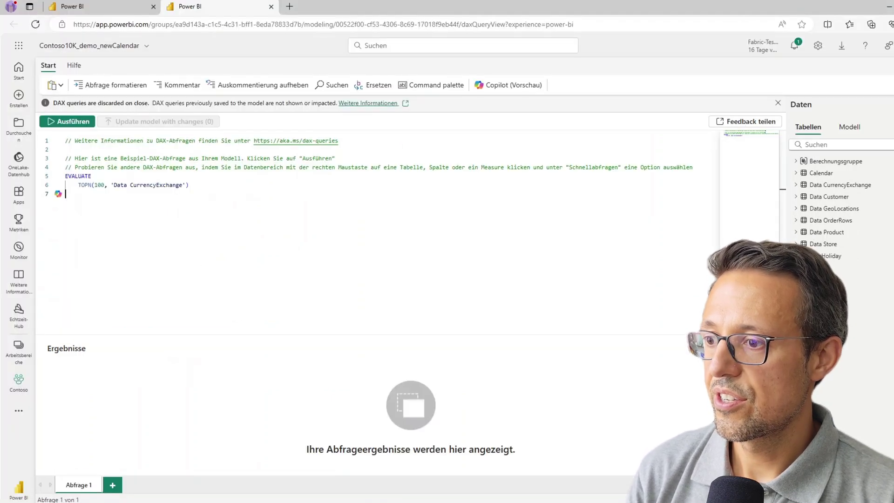
{"action": "key", "text": "ctrl+a"}
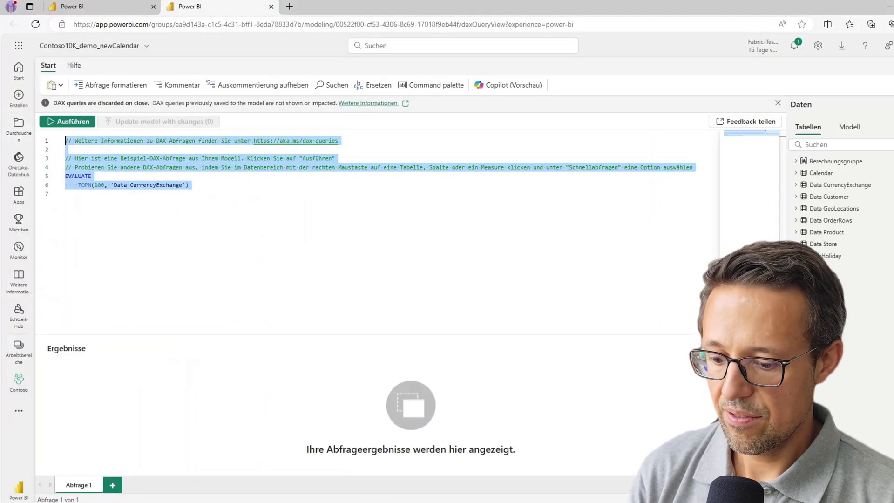
{"action": "key", "text": "ctrl+v"}
{"action": "scroll", "coordinate": [373, 233], "scroll_direction": "up", "scroll_amount": 10}
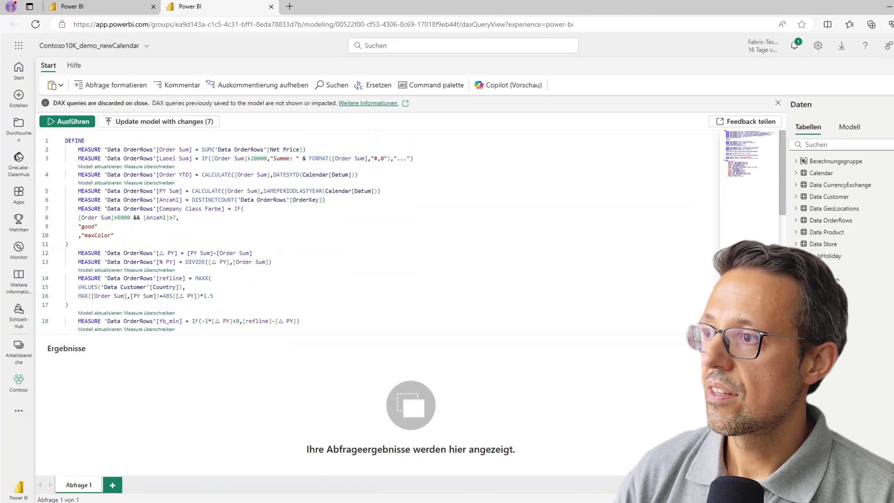
{"action": "left_click", "coordinate": [161, 122]}
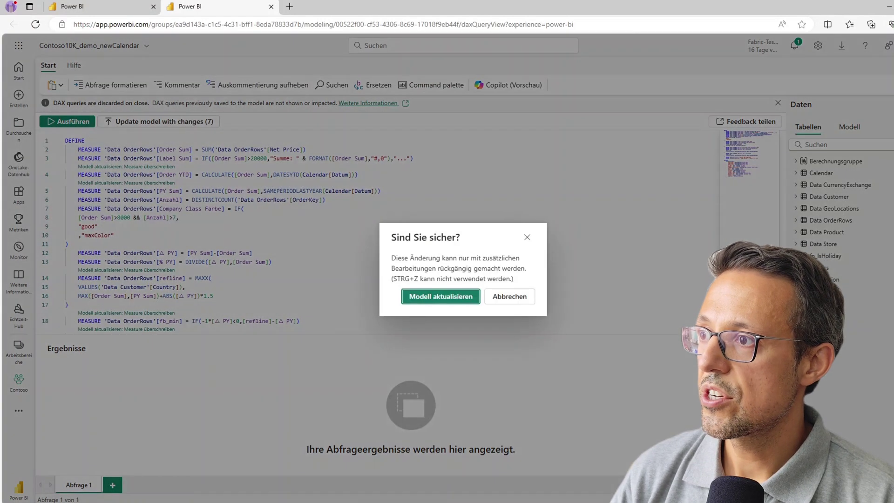
{"action": "left_click", "coordinate": [457, 301]}
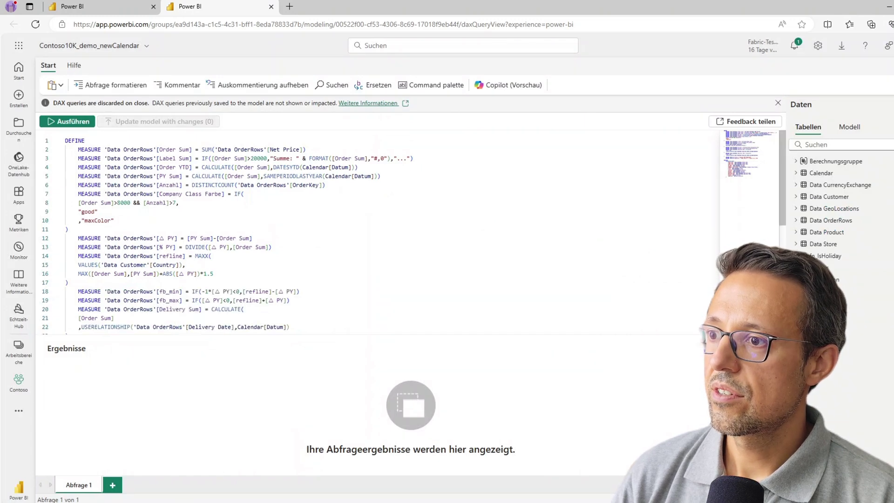
{"action": "left_click", "coordinate": [796, 220]}
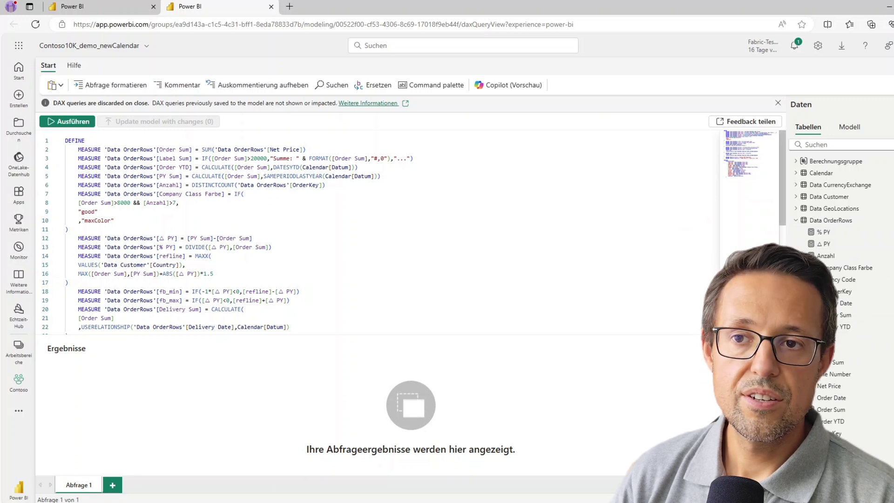